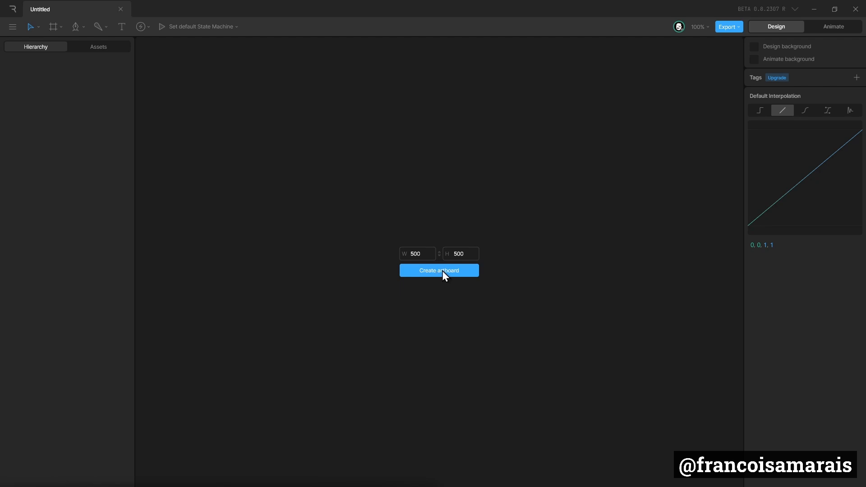
Step: Create a 500 × 500 artboard and draw an ellipse about 162 × 162 px at its centre
{"action": "left_click", "coordinate": [443, 270]}
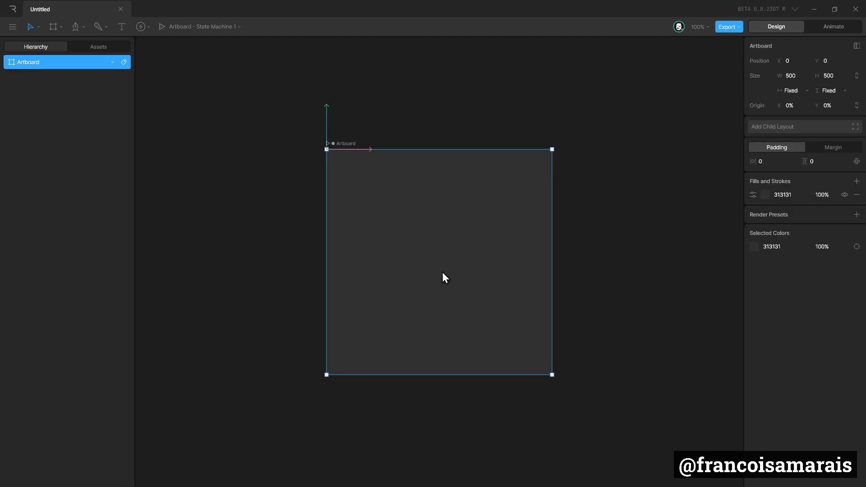
{"action": "left_click", "coordinate": [80, 27]}
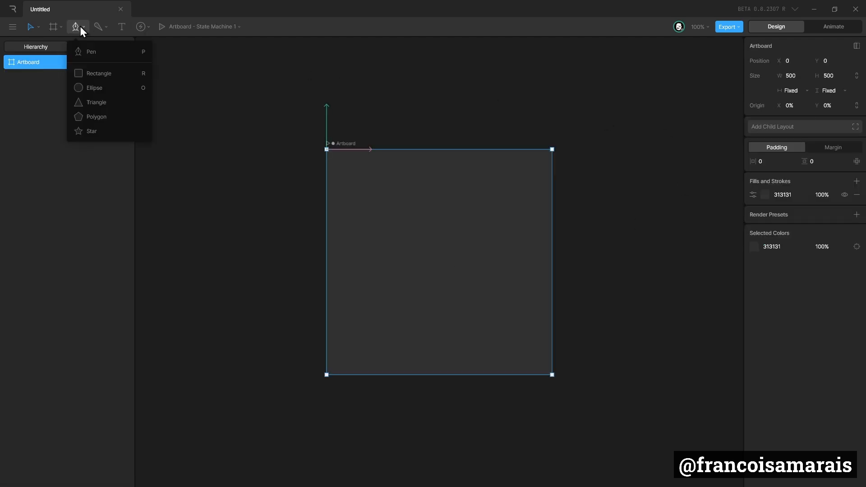
{"action": "left_click", "coordinate": [95, 87]}
{"action": "left_click_drag", "start_coordinate": [406, 226], "coordinate": [474, 298]}
{"action": "left_click_drag", "start_coordinate": [448, 273], "coordinate": [447, 272]}
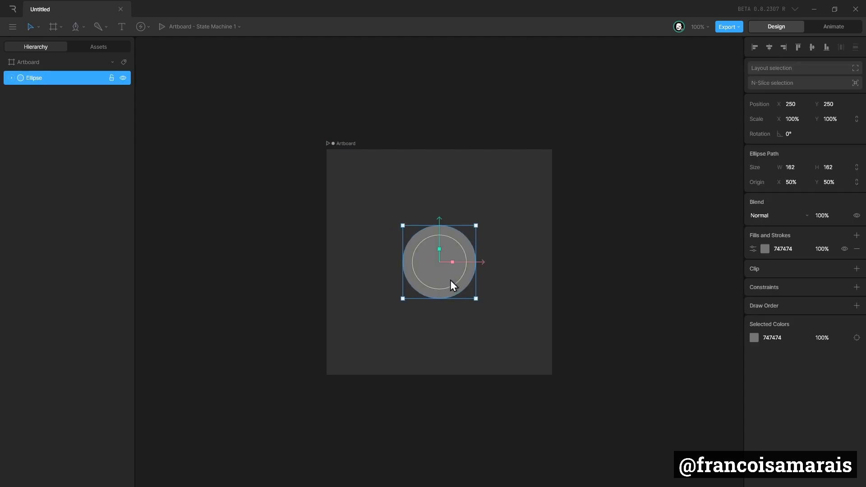
Step: Switch to Animate mode and rename Timeline 1 as Empty
{"action": "left_click", "coordinate": [830, 29]}
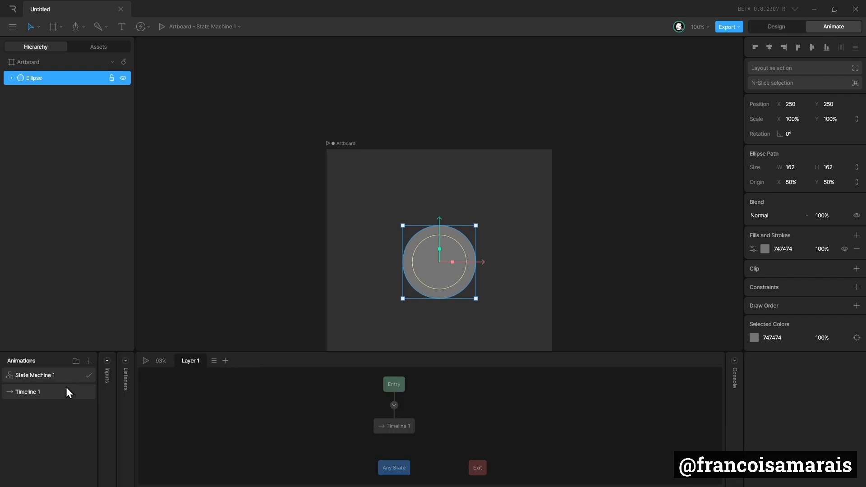
{"action": "left_click", "coordinate": [23, 396]}
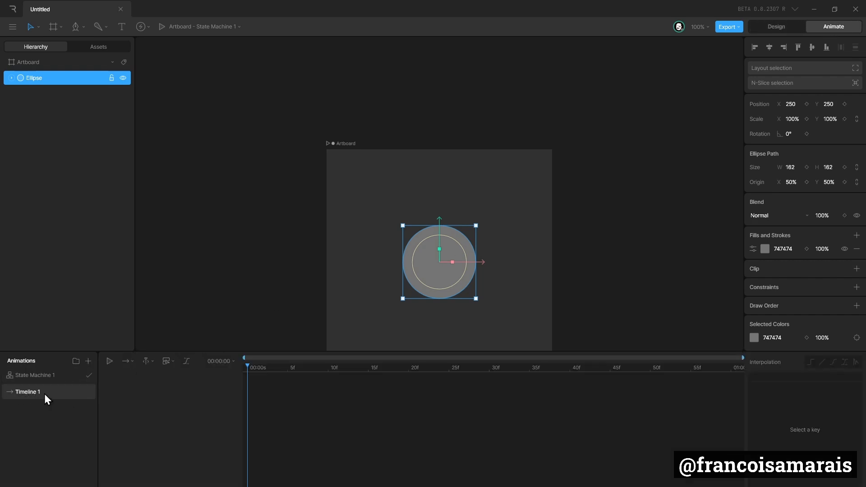
{"action": "double_click", "coordinate": [41, 392]}
{"action": "type", "text": "Empty"}
Step: Duplicate the timeline, name the copy Top, and key the circle moved up to Y 92
{"action": "right_click", "coordinate": [55, 393]}
{"action": "left_click", "coordinate": [105, 424]}
{"action": "type", "text": "Top"}
{"action": "key", "text": "Return"}
{"action": "left_click_drag", "start_coordinate": [451, 281], "coordinate": [444, 199]}
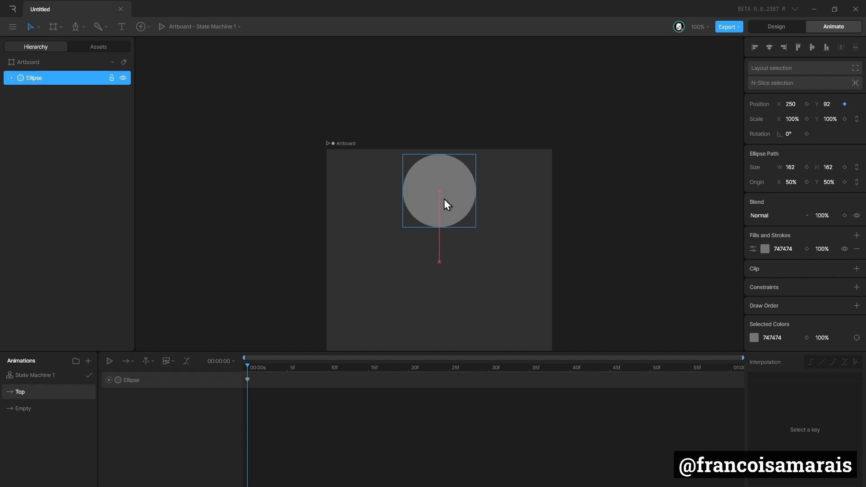
Step: In the Empty timeline, key the circle's centred position by nudging it right and back
{"action": "left_click", "coordinate": [44, 406]}
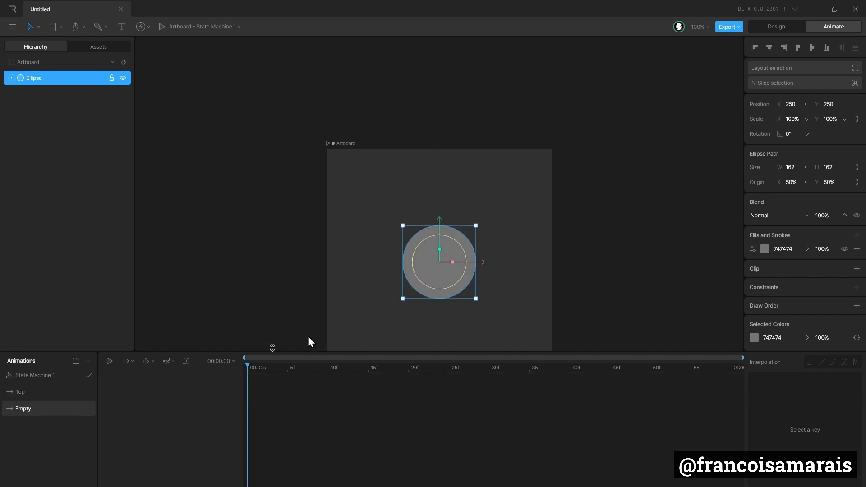
{"action": "key", "text": "Right"}
{"action": "key", "text": "Left"}
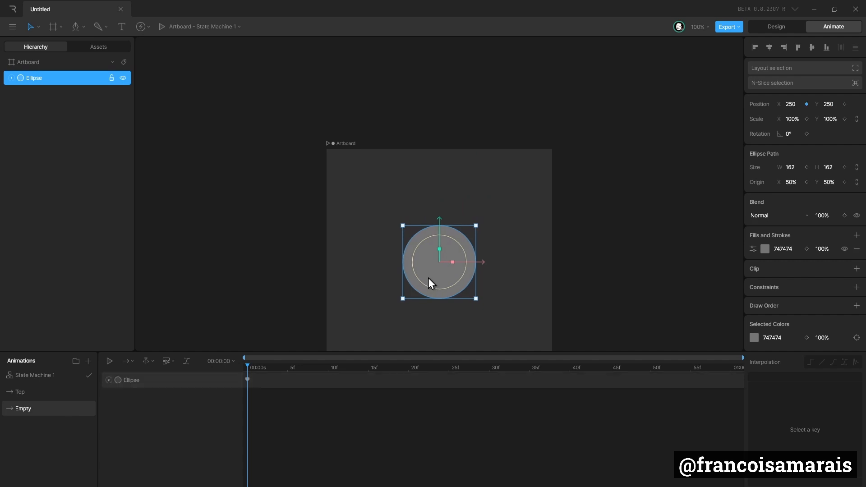
Step: Duplicate the Top timeline and rename the copy as Bottom
{"action": "left_click", "coordinate": [57, 394]}
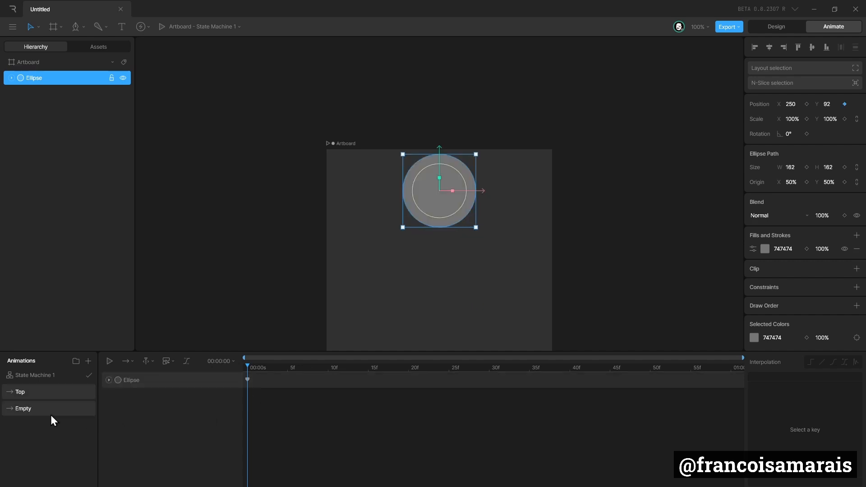
{"action": "left_click", "coordinate": [52, 408]}
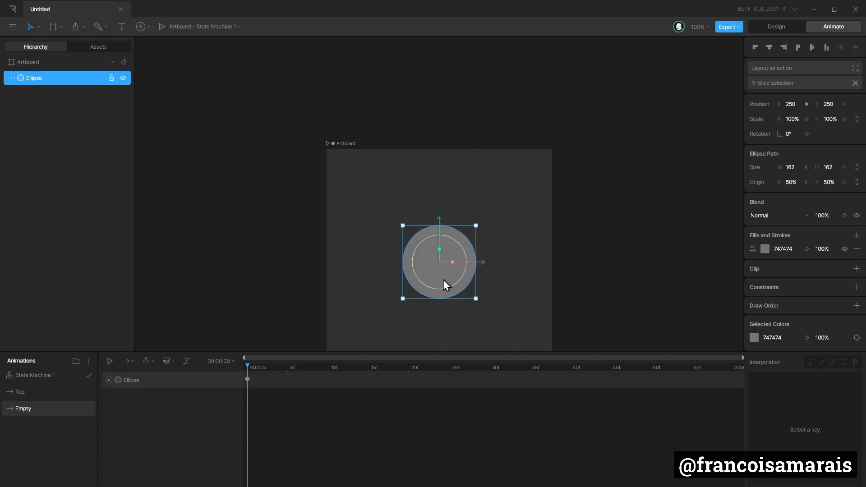
{"action": "left_click", "coordinate": [65, 393]}
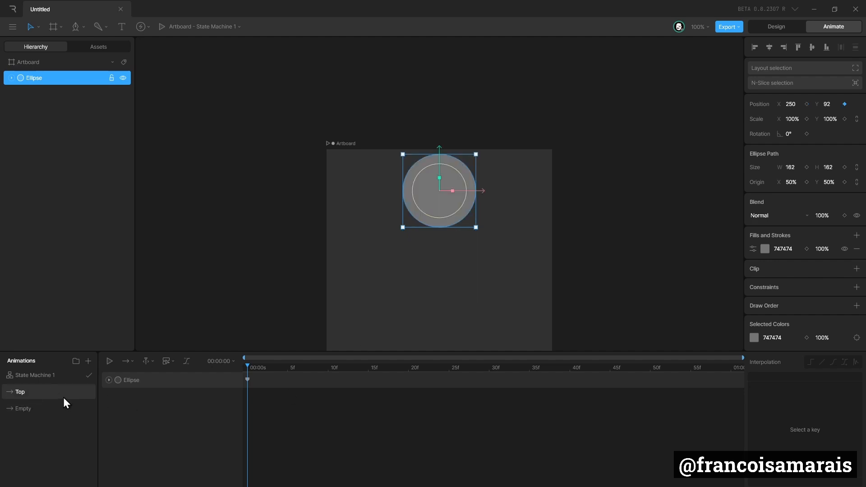
{"action": "right_click", "coordinate": [64, 395]}
{"action": "left_click", "coordinate": [97, 428]}
{"action": "double_click", "coordinate": [33, 392]}
{"action": "type", "text": "Bottom"}
Step: In the Bottom timeline, key the circle moved down to Y 383
{"action": "left_click", "coordinate": [439, 243]}
{"action": "left_click", "coordinate": [439, 220]}
{"action": "left_click_drag", "start_coordinate": [437, 305], "coordinate": [437, 179]}
{"action": "left_click_drag", "start_coordinate": [432, 216], "coordinate": [433, 341]}
{"action": "scroll", "coordinate": [464, 306], "scroll_direction": "down", "scroll_amount": 3}
{"action": "scroll", "coordinate": [462, 256], "scroll_direction": "up", "scroll_amount": 1}
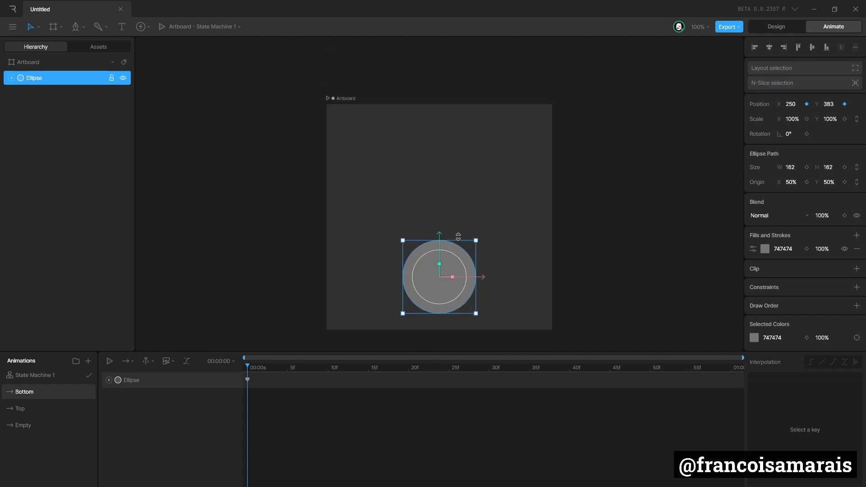
Step: Duplicate the Bottom timeline as Left and key the circle at X 98, Y 250 in it
{"action": "right_click", "coordinate": [55, 394]}
{"action": "left_click", "coordinate": [90, 426]}
{"action": "left_click_drag", "start_coordinate": [439, 297], "coordinate": [370, 236]}
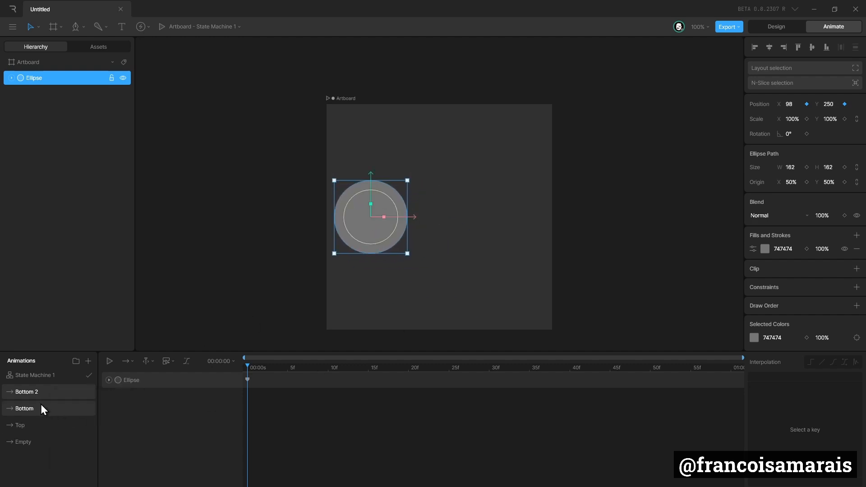
{"action": "type", "text": "Left"}
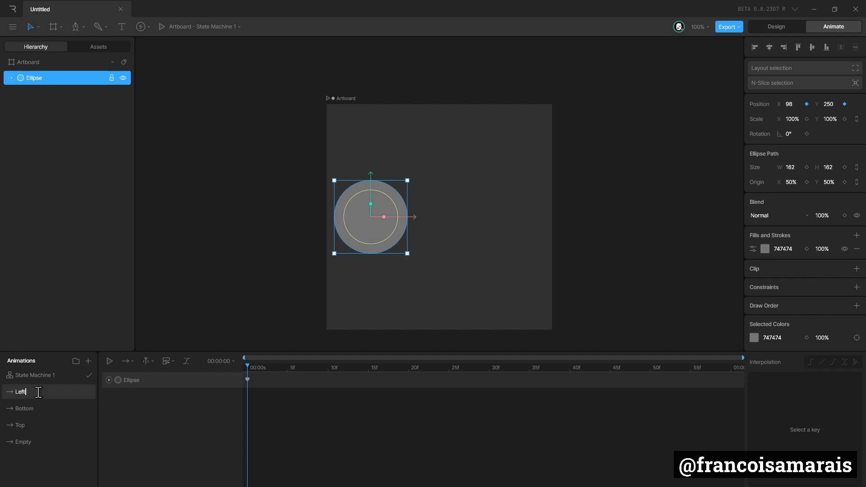
{"action": "key", "text": "Return"}
Step: Review the circle's position in each timeline in turn
{"action": "left_click", "coordinate": [58, 409]}
{"action": "left_click", "coordinate": [49, 423]}
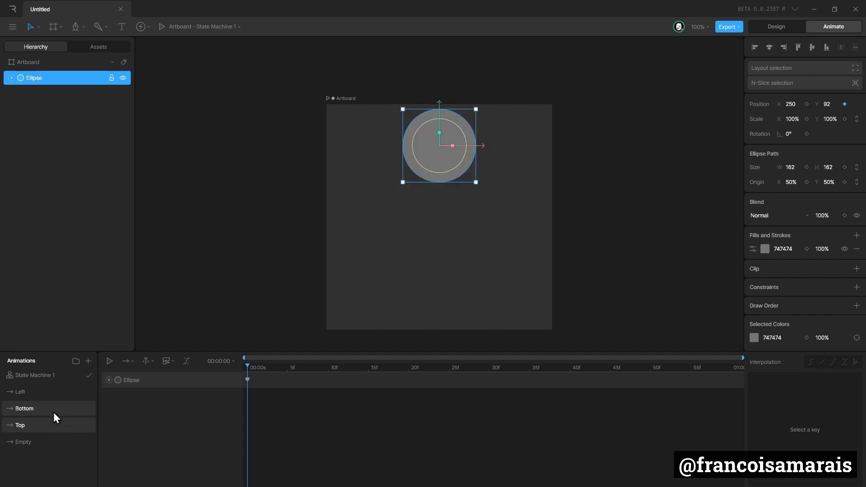
{"action": "left_click", "coordinate": [54, 409]}
{"action": "left_click", "coordinate": [54, 396]}
{"action": "left_click", "coordinate": [54, 407]}
{"action": "left_click", "coordinate": [49, 424]}
{"action": "left_click", "coordinate": [42, 442]}
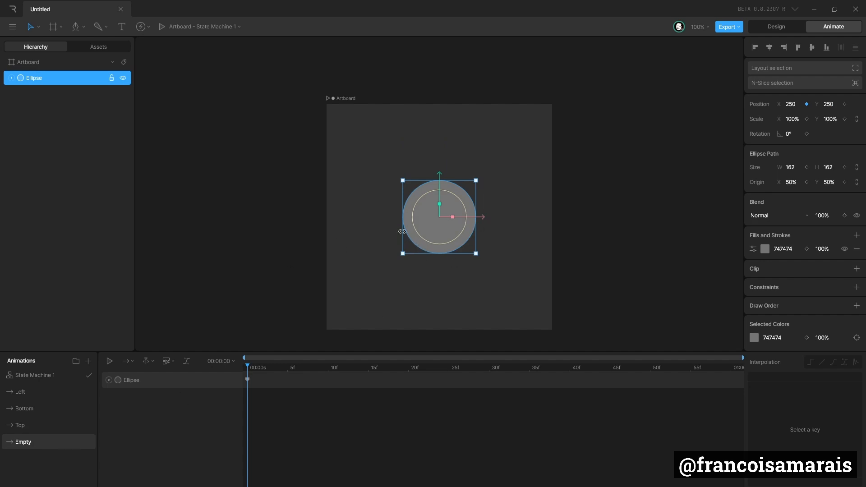
Step: Open State Machine 1 and rearrange the Entry, Empty and Any State nodes in the graph
{"action": "left_click", "coordinate": [50, 378]}
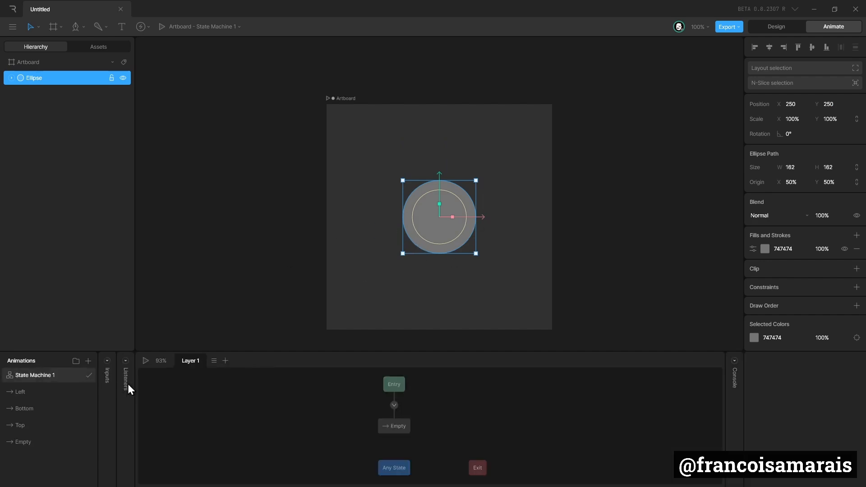
{"action": "left_click", "coordinate": [401, 427]}
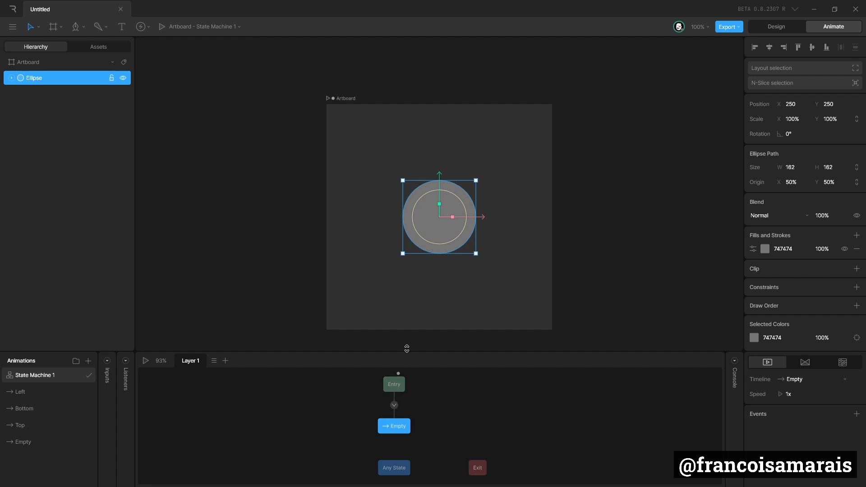
{"action": "left_click_drag", "start_coordinate": [408, 350], "coordinate": [408, 333]}
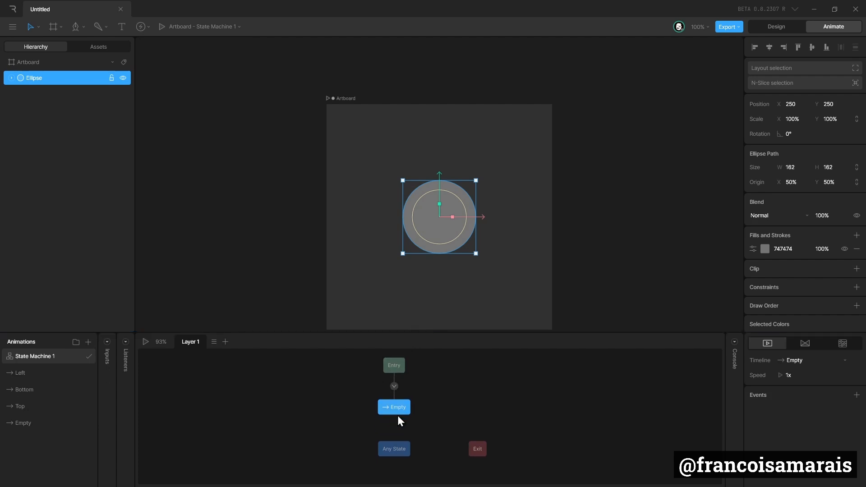
{"action": "left_click_drag", "start_coordinate": [394, 451], "coordinate": [288, 451]}
{"action": "left_click_drag", "start_coordinate": [396, 370], "coordinate": [273, 373]}
{"action": "left_click_drag", "start_coordinate": [400, 409], "coordinate": [348, 377]}
{"action": "left_click", "coordinate": [373, 401]}
{"action": "left_click_drag", "start_coordinate": [291, 452], "coordinate": [351, 450]}
{"action": "left_click", "coordinate": [344, 374]}
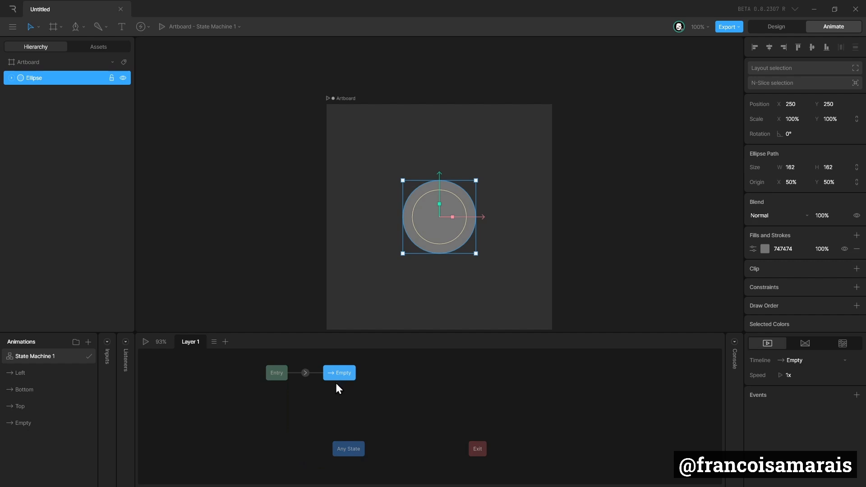
Step: Add the Left, Bottom and Top timelines as states below the Empty state
{"action": "left_click_drag", "start_coordinate": [23, 375], "coordinate": [292, 416]}
{"action": "left_click_drag", "start_coordinate": [46, 388], "coordinate": [343, 412]}
{"action": "left_click_drag", "start_coordinate": [29, 405], "coordinate": [406, 405]}
{"action": "left_click_drag", "start_coordinate": [351, 404], "coordinate": [345, 412]}
{"action": "left_click_drag", "start_coordinate": [400, 407], "coordinate": [394, 415]}
Step: Connect the Empty state to the Left, Bottom and Top states with transitions
{"action": "left_click_drag", "start_coordinate": [341, 376], "coordinate": [392, 419]}
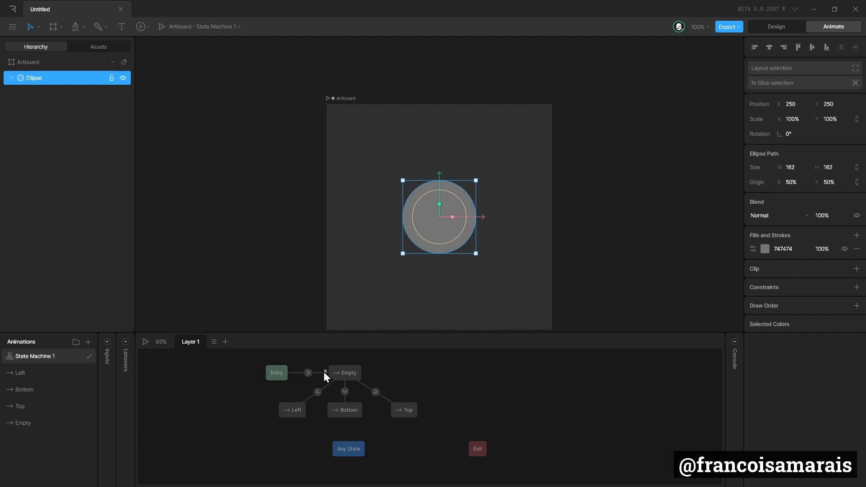
{"action": "left_click", "coordinate": [347, 374]}
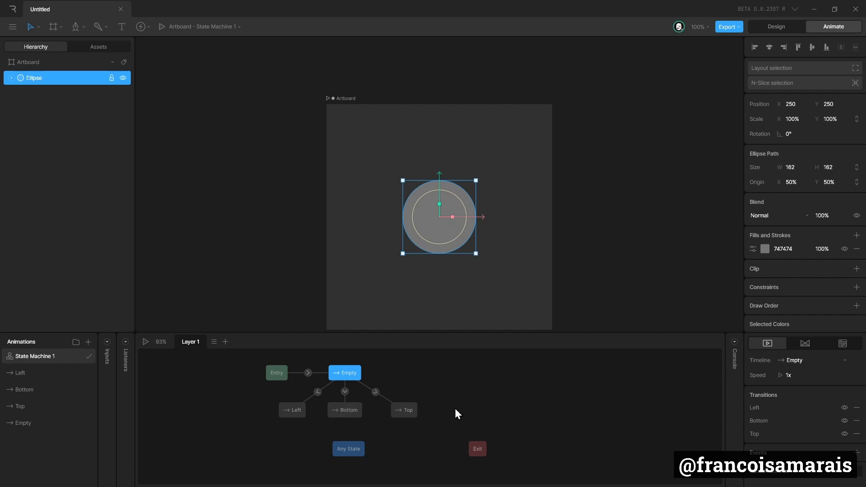
{"action": "left_click", "coordinate": [376, 392]}
{"action": "left_click", "coordinate": [345, 392]}
{"action": "left_click", "coordinate": [319, 392]}
{"action": "left_click", "coordinate": [347, 379]}
Step: Set the Empty state's randomize exit factors to 60 for Left and 30 for Bottom
{"action": "scroll", "coordinate": [828, 421], "scroll_direction": "down", "scroll_amount": 2}
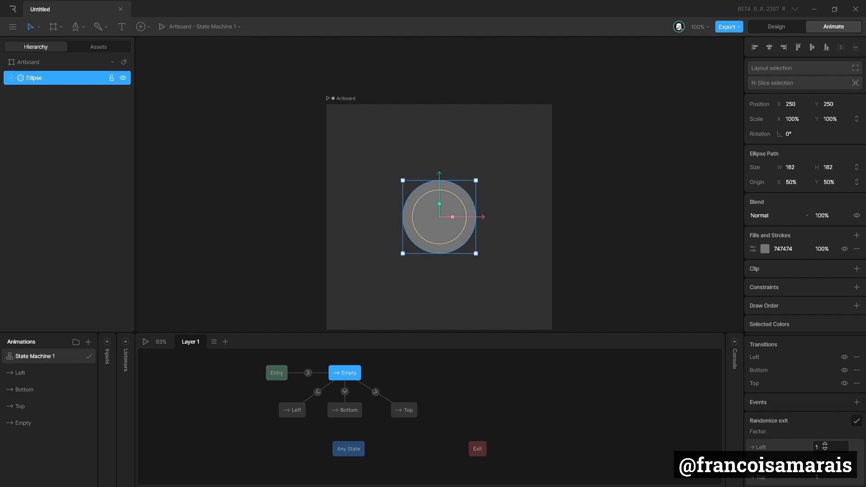
{"action": "left_click", "coordinate": [826, 447]}
{"action": "type", "text": "60"}
{"action": "key", "text": "Tab"}
{"action": "type", "text": "30"}
{"action": "left_click", "coordinate": [832, 476]}
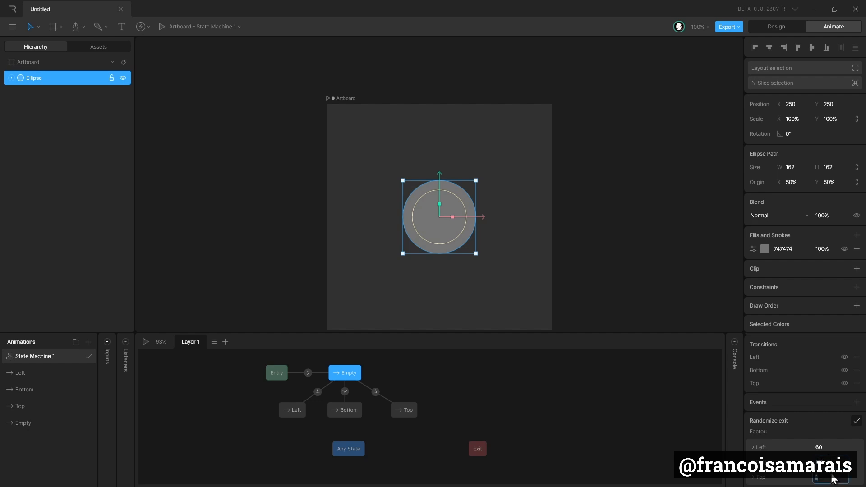
{"action": "left_click", "coordinate": [699, 427]}
{"action": "left_click", "coordinate": [345, 373]}
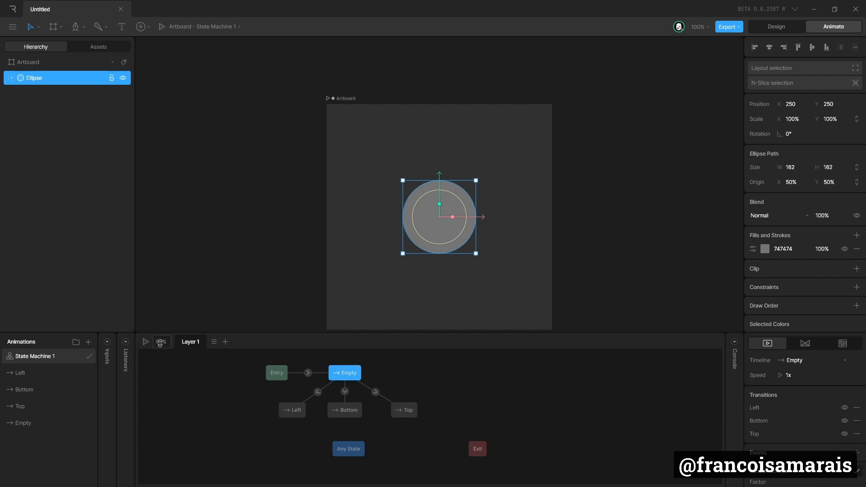
Step: Play the state machine repeatedly to preview the random transitions
{"action": "left_click", "coordinate": [146, 342]}
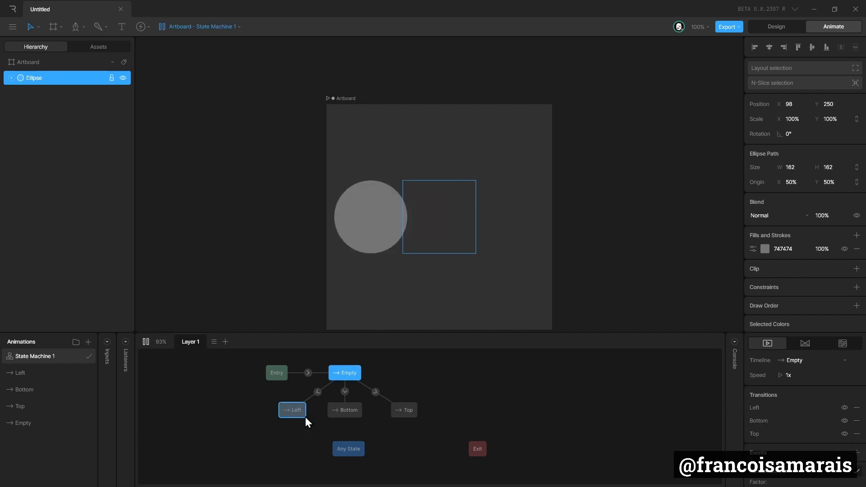
{"action": "left_click", "coordinate": [146, 343]}
{"action": "left_click", "coordinate": [145, 342]}
{"action": "left_click", "coordinate": [146, 342]}
{"action": "left_click", "coordinate": [146, 342]}
{"action": "left_click", "coordinate": [146, 341]}
{"action": "left_click", "coordinate": [146, 343]}
{"action": "left_click", "coordinate": [146, 342]}
{"action": "left_click", "coordinate": [146, 343]}
{"action": "left_click", "coordinate": [146, 342]}
{"action": "left_click", "coordinate": [145, 342]}
{"action": "left_click", "coordinate": [146, 342]}
{"action": "left_click", "coordinate": [145, 342]}
{"action": "left_click", "coordinate": [146, 342]}
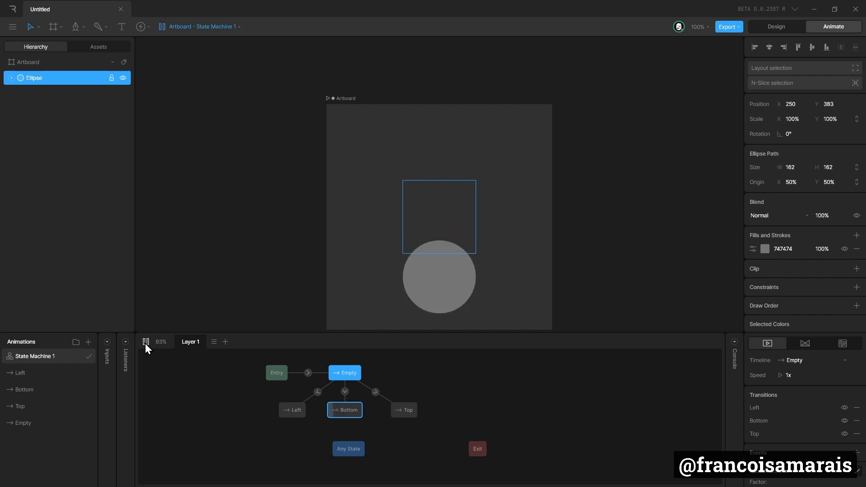
{"action": "left_click", "coordinate": [146, 342]}
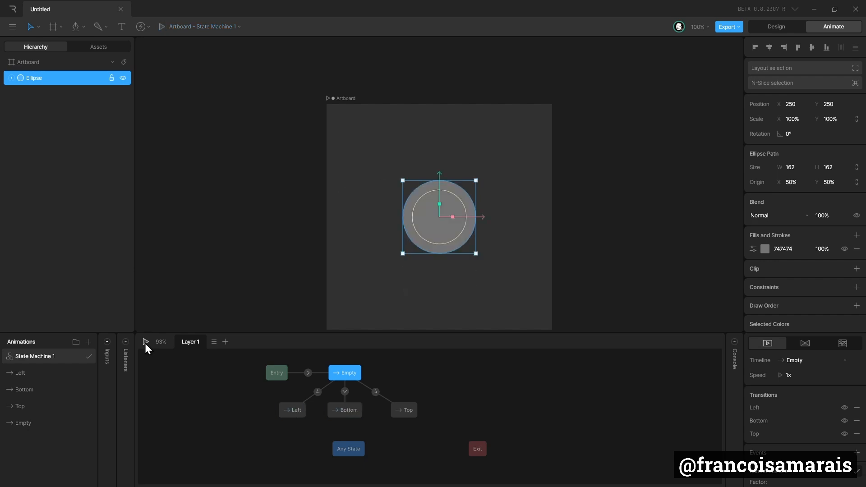
{"action": "left_click", "coordinate": [145, 342]}
{"action": "left_click", "coordinate": [146, 342]}
Step: Change the randomize exit factors to 10 for Left and 80 for Top
{"action": "scroll", "coordinate": [835, 436], "scroll_direction": "down", "scroll_amount": 2}
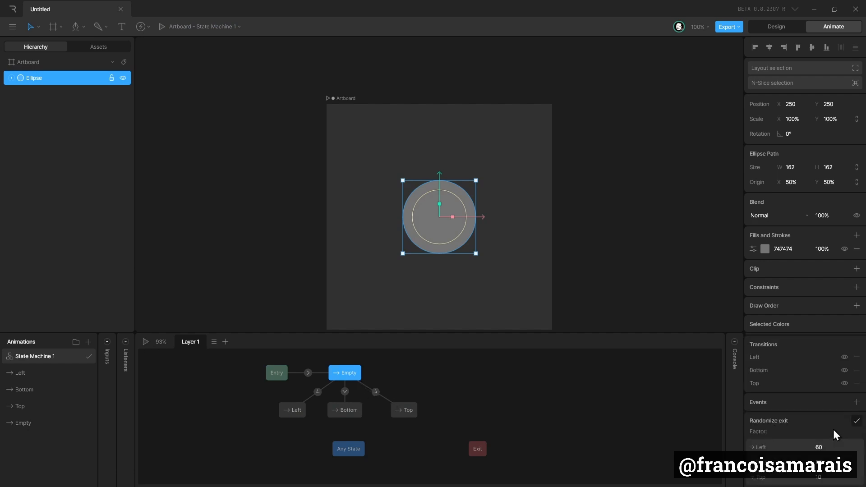
{"action": "left_click", "coordinate": [831, 448]}
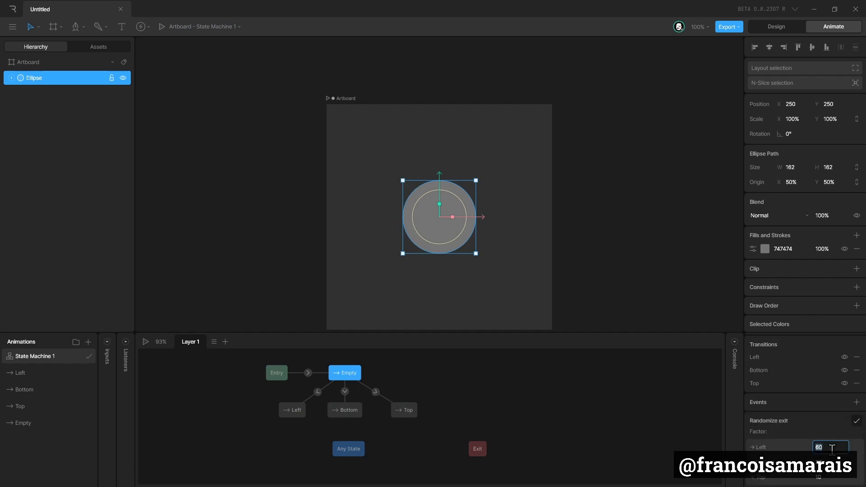
{"action": "type", "text": "10"}
{"action": "left_click", "coordinate": [833, 460]}
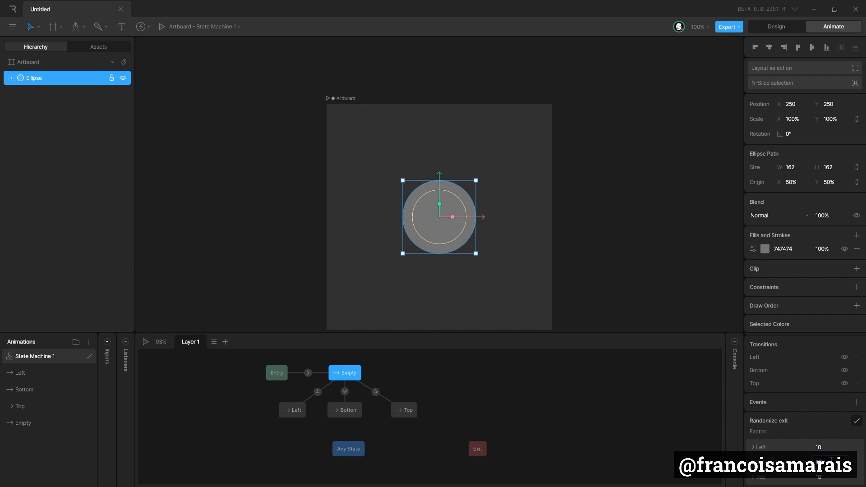
{"action": "left_click", "coordinate": [840, 478]}
{"action": "type", "text": "80"}
{"action": "key", "text": "Return"}
Step: Play the state machine again to preview the new weighting
{"action": "left_click", "coordinate": [145, 342]}
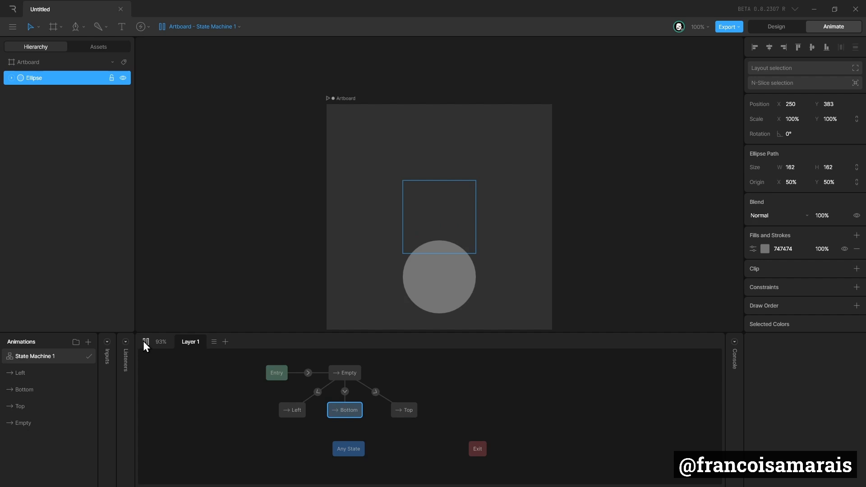
{"action": "left_click", "coordinate": [144, 342]}
{"action": "left_click", "coordinate": [357, 376]}
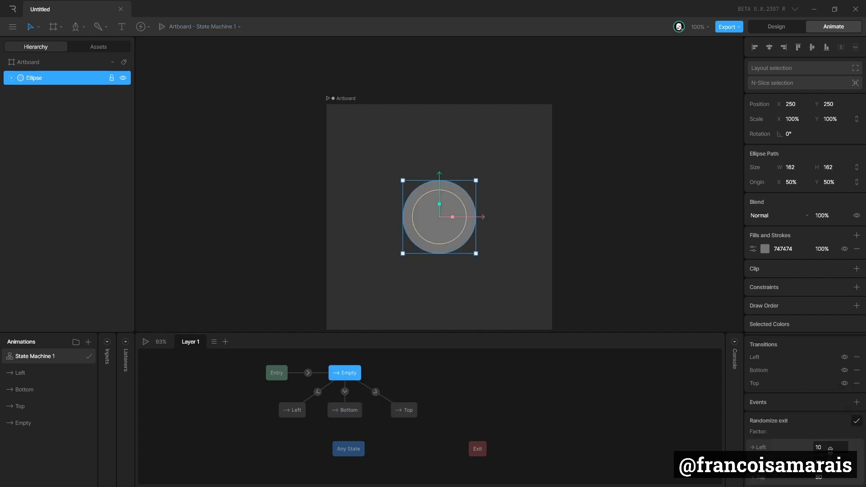
{"action": "left_click_drag", "start_coordinate": [535, 468], "coordinate": [221, 353]}
{"action": "left_click", "coordinate": [321, 238]}
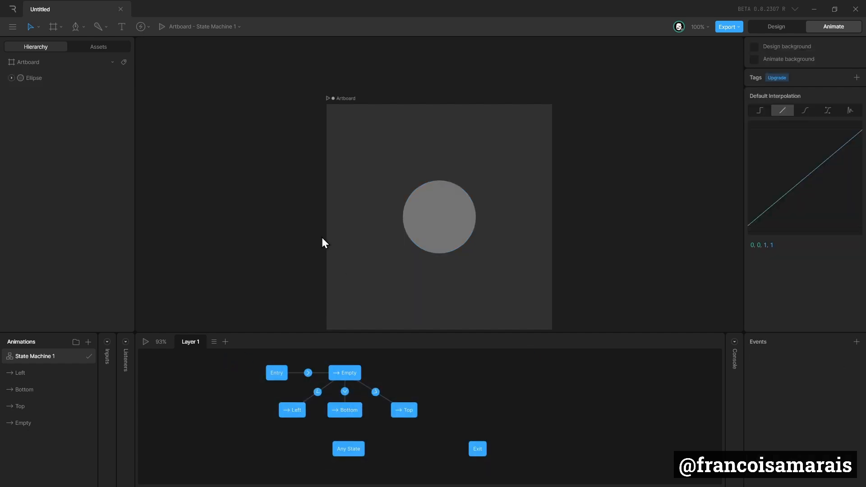
{"action": "left_click", "coordinate": [425, 219]}
{"action": "left_click", "coordinate": [346, 373]}
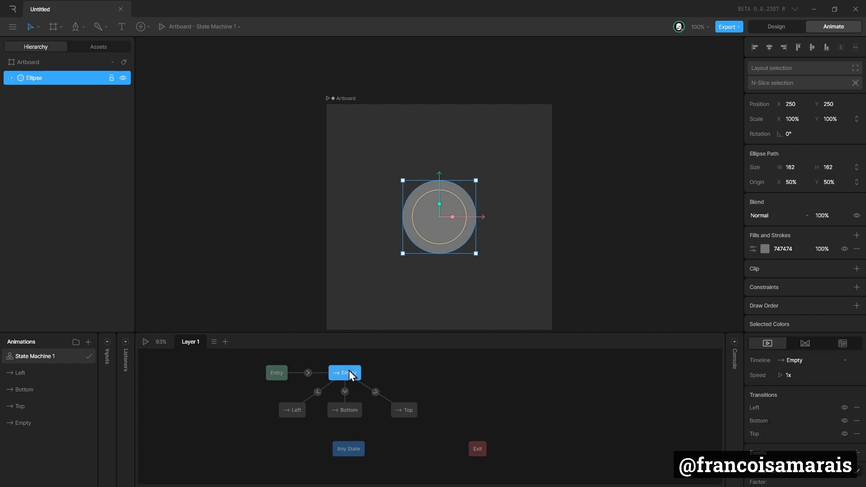